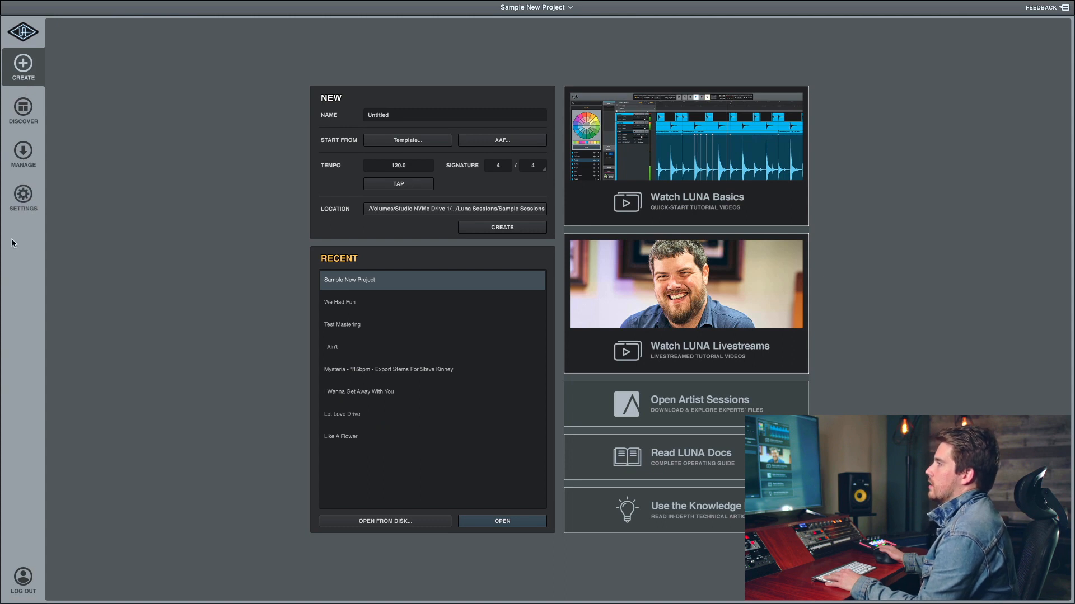
# Open the hardware settings and show the available cue bus count options
pyautogui.click(23, 197)
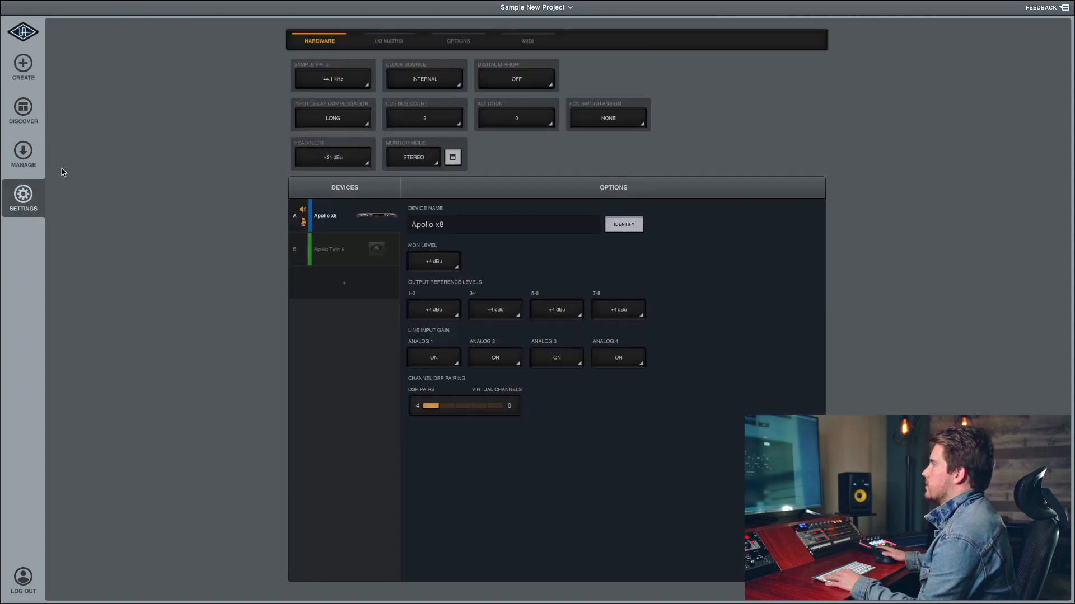
pyautogui.click(425, 118)
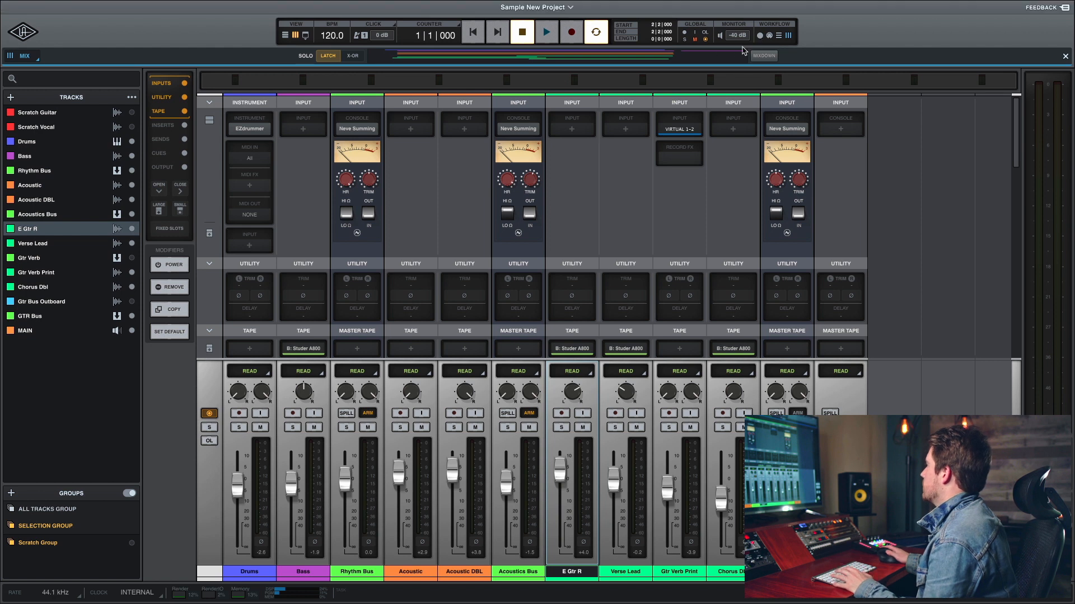
# Show the recording workflow controls and, in the cue outputs, switch Cue 1 to the monitor mix and back to its own cue mix
pyautogui.click(760, 36)
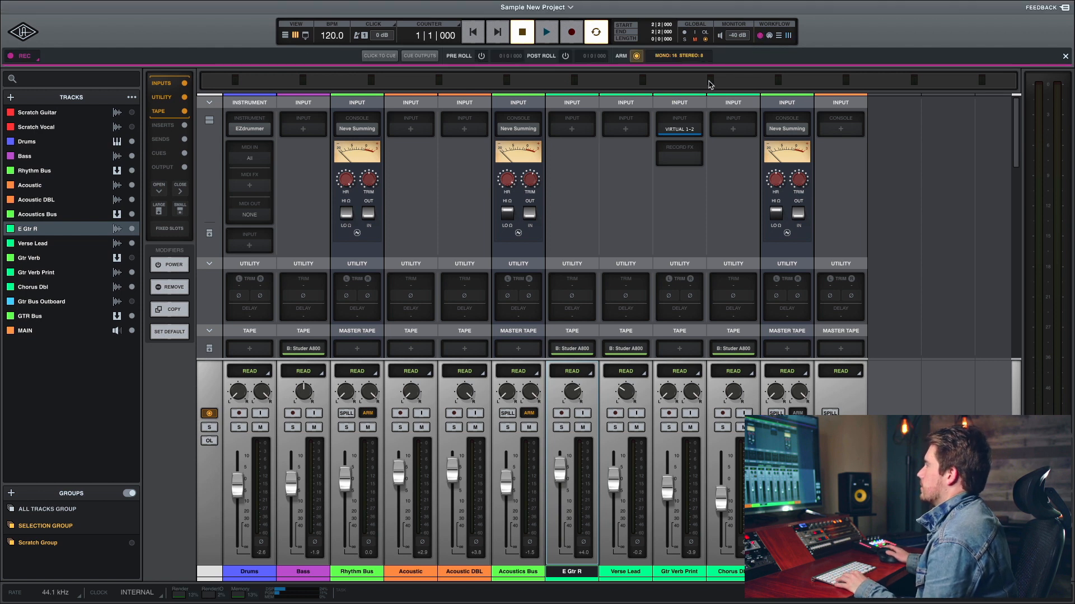
pyautogui.click(419, 56)
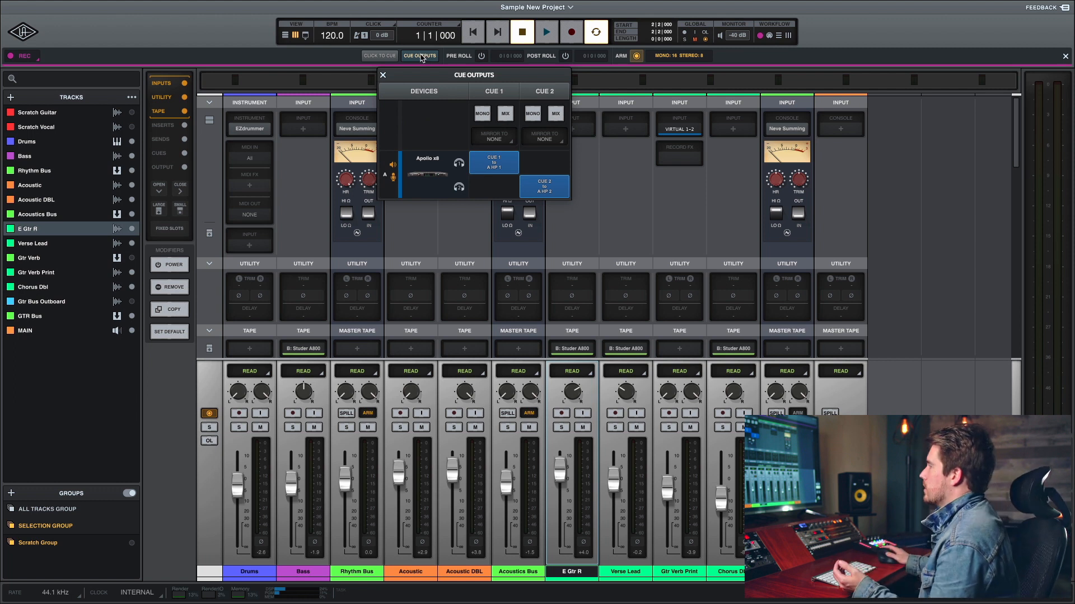
pyautogui.click(504, 112)
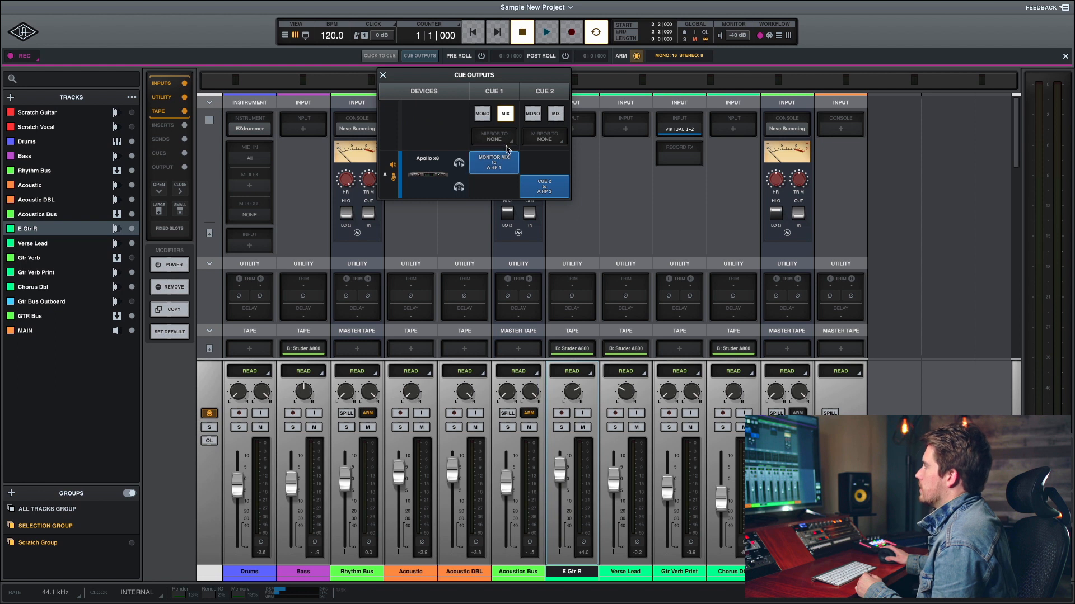
pyautogui.click(510, 116)
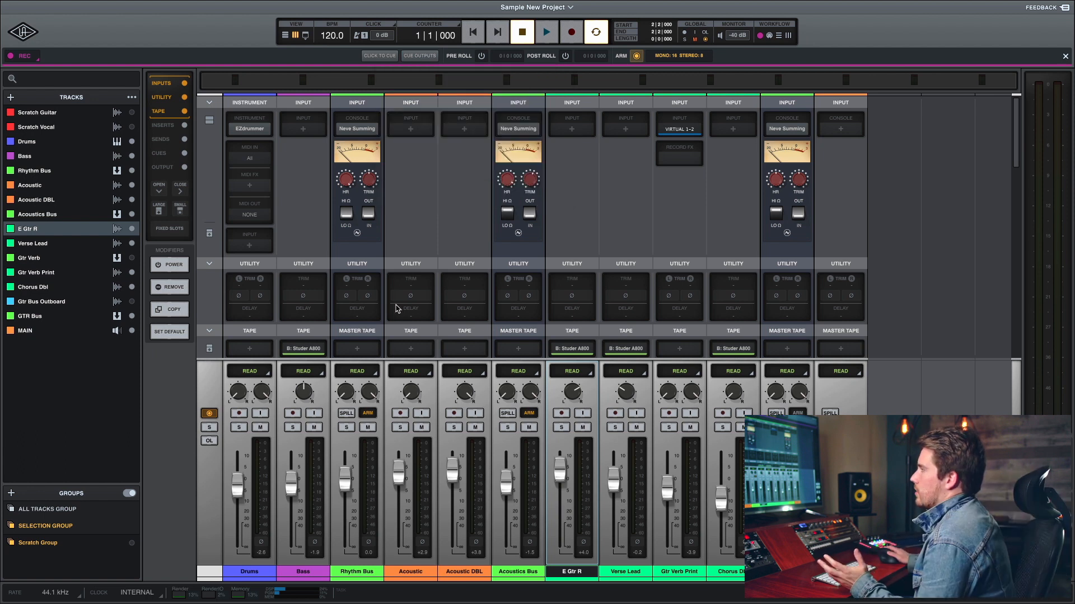
# Collapse all mixer sections and expand only the cues section
pyautogui.click(181, 191)
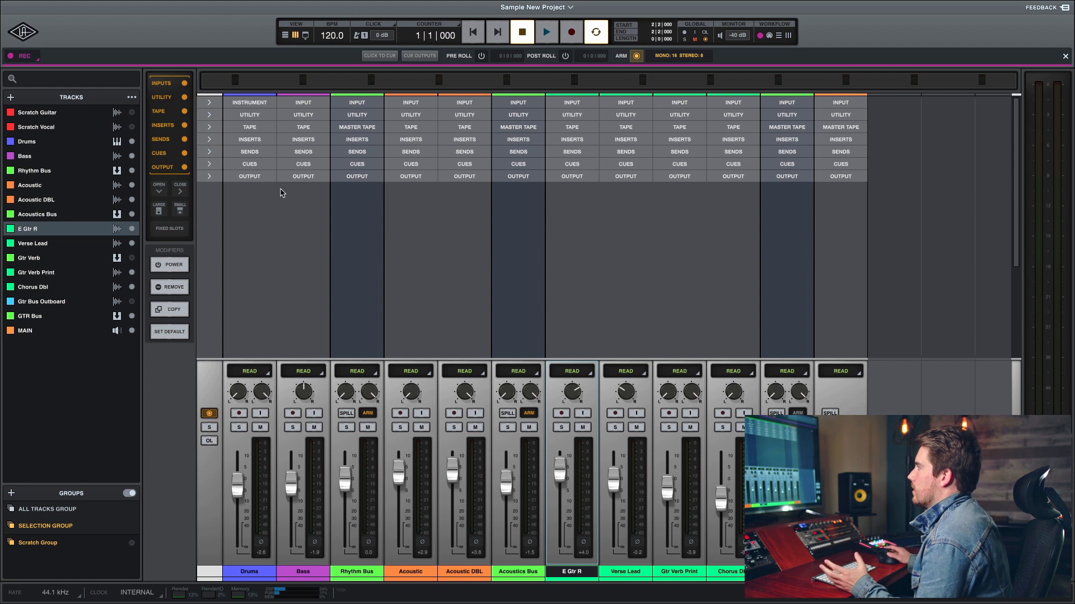
pyautogui.click(208, 164)
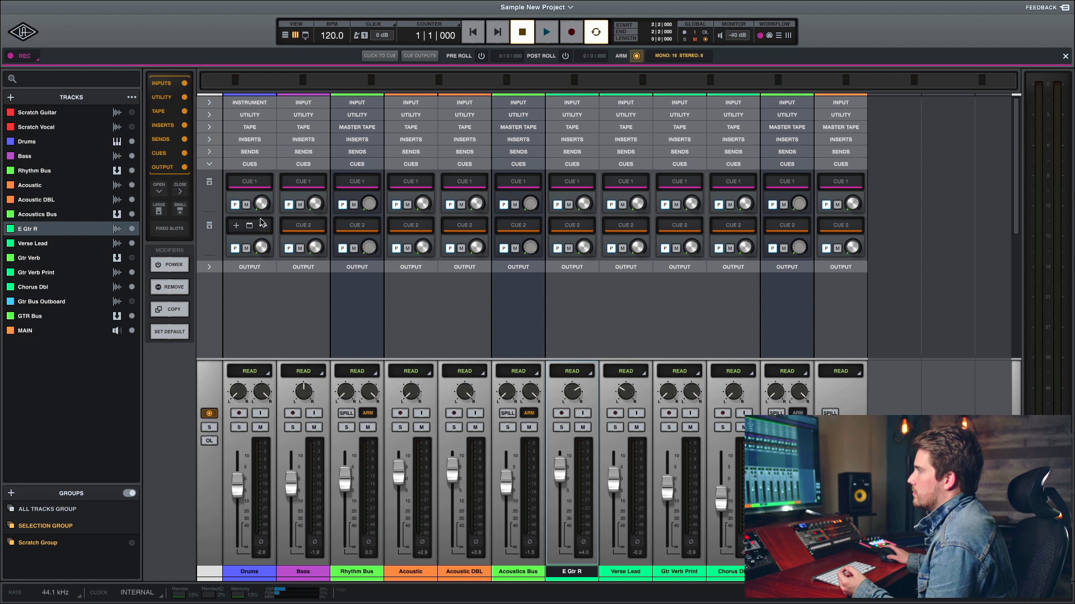
# Enlarge the Cue 1 strips and try raising the Drums track's Cue 1 fader
pyautogui.click(208, 182)
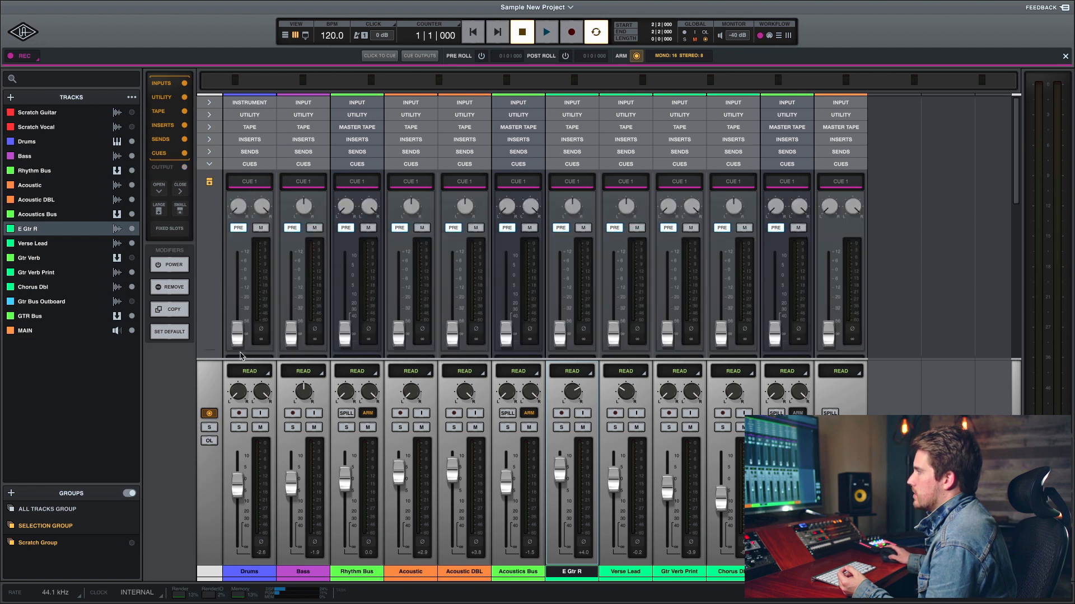
pyautogui.moveTo(236, 338); pyautogui.dragTo(255, 284)
pyautogui.press('super+z')
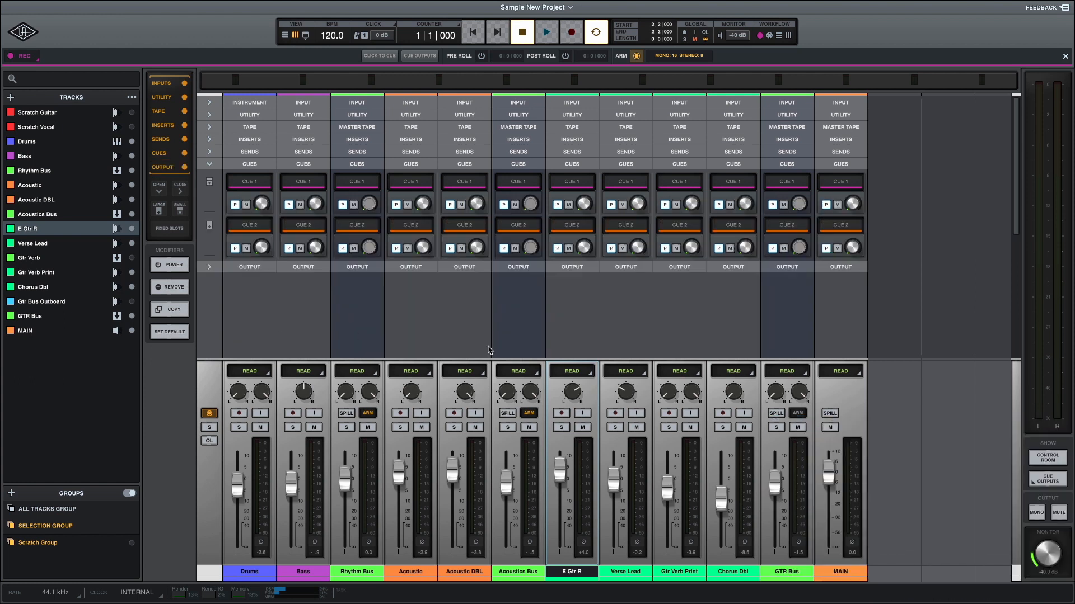
pyautogui.click(862, 572)
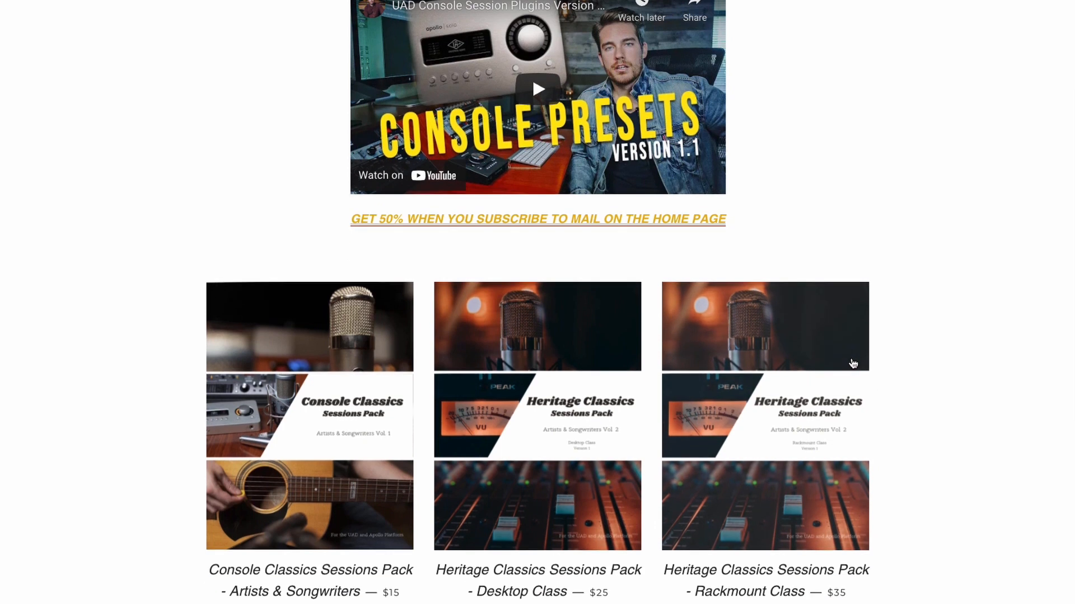
pyautogui.scroll(-3, 957, 511)
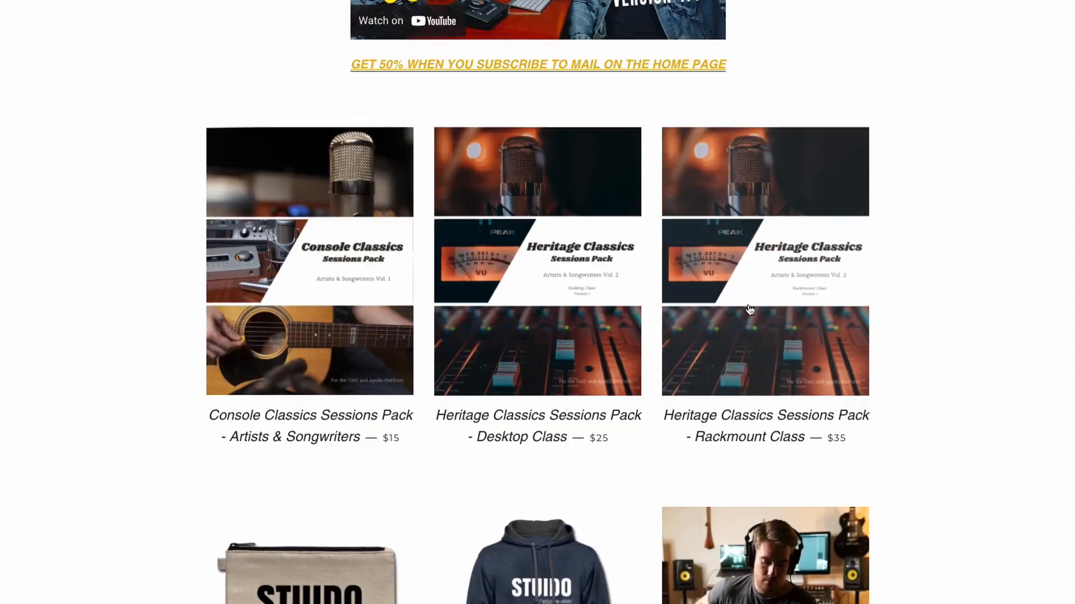
pyautogui.click(750, 310)
pyautogui.scroll(-1, 895, 425)
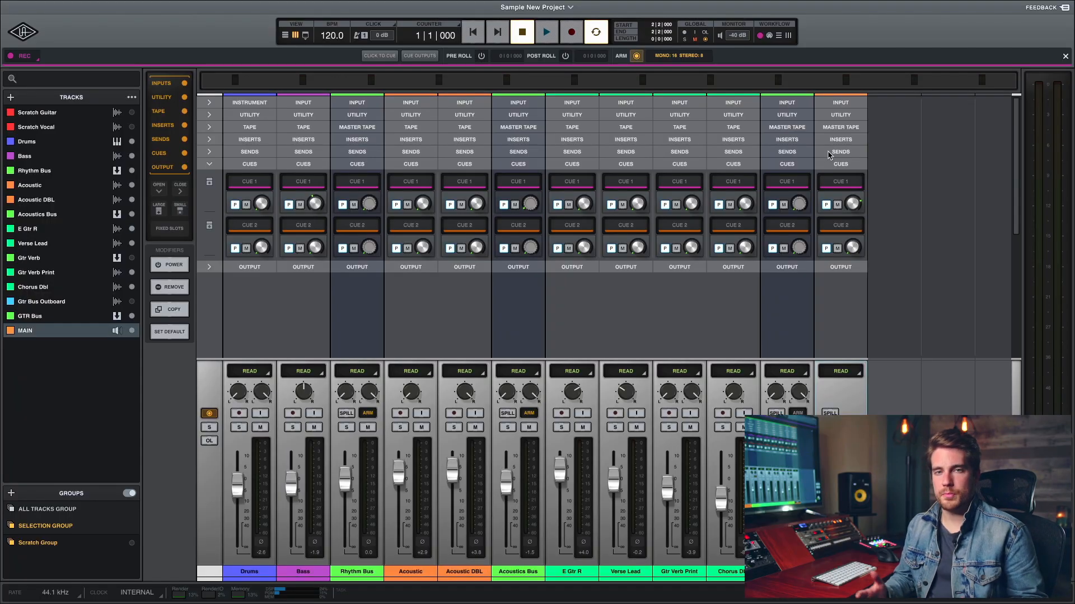
# Copy the main fader mix to Cue 2 and enlarge the Cue 2 strips to show their faders
pyautogui.rightClick(512, 491)
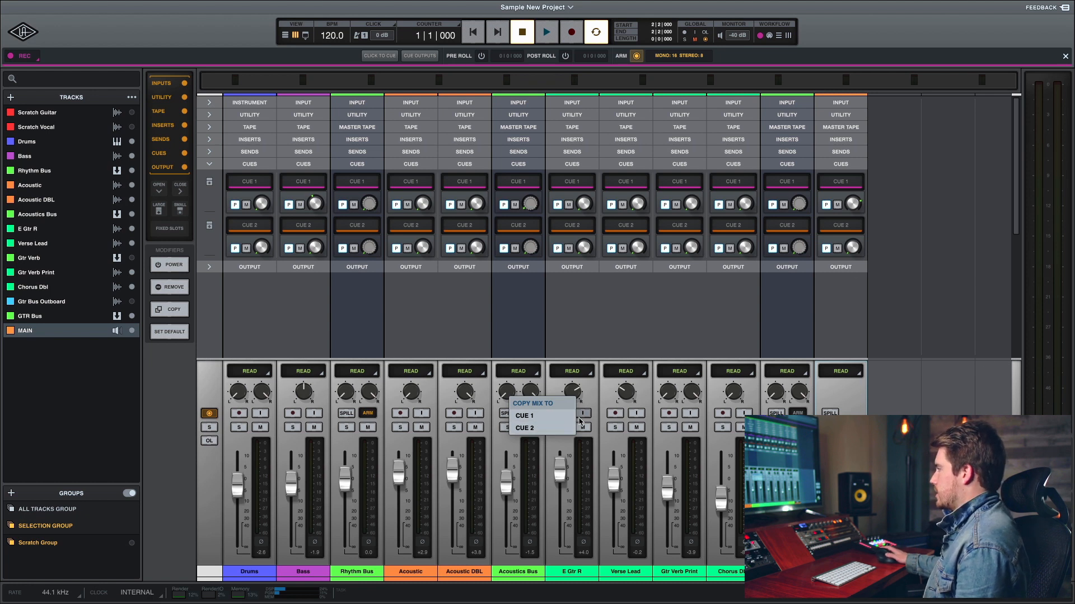
pyautogui.click(551, 428)
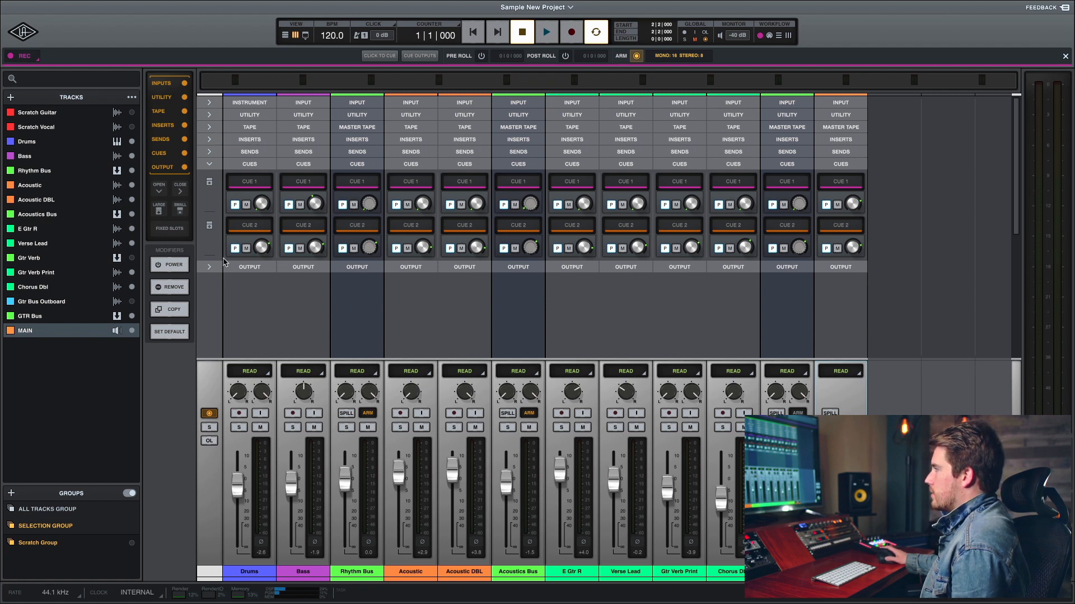
pyautogui.click(209, 226)
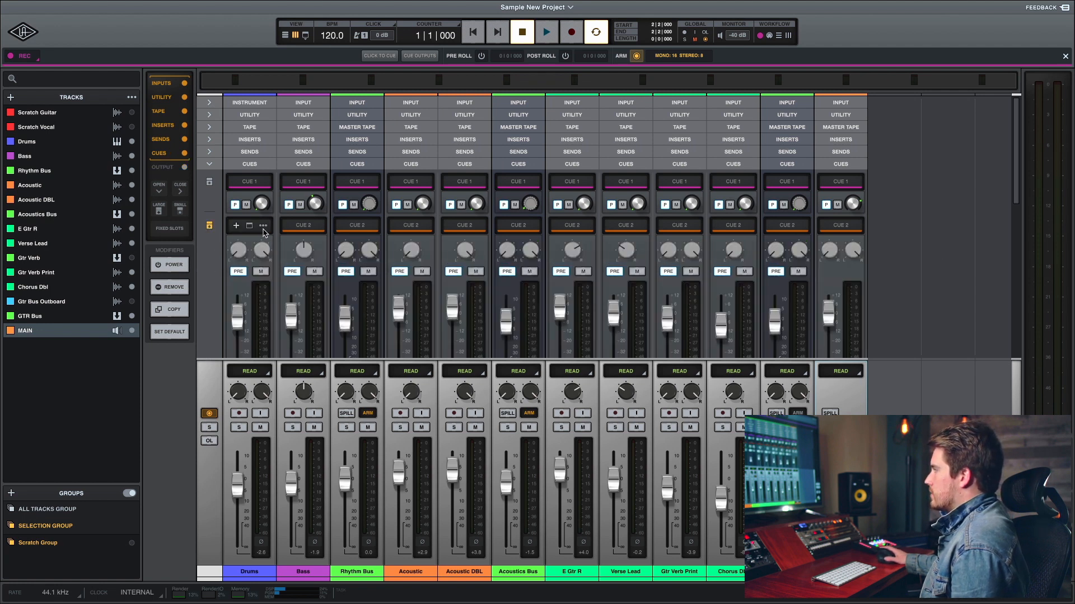
pyautogui.scroll(-2, 988, 175)
pyautogui.scroll(-1, 978, 188)
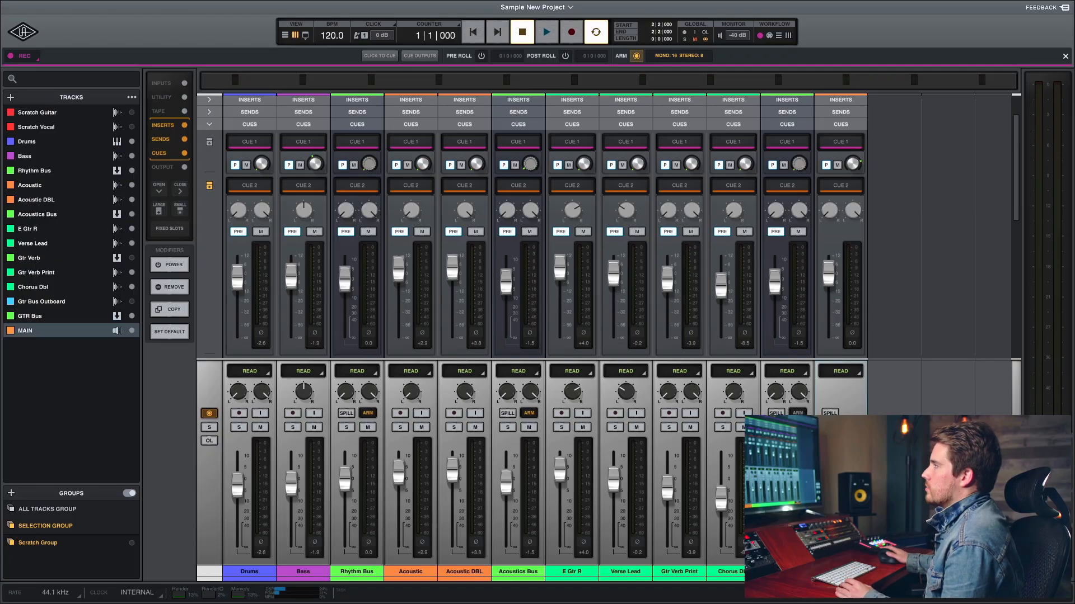
# Make the hidden Scratch Guitar, Scratch Vocal, Gtr Verb and Gtr Bus Outboard tracks visible in the mixer
pyautogui.click(131, 113)
pyautogui.click(132, 127)
pyautogui.click(132, 257)
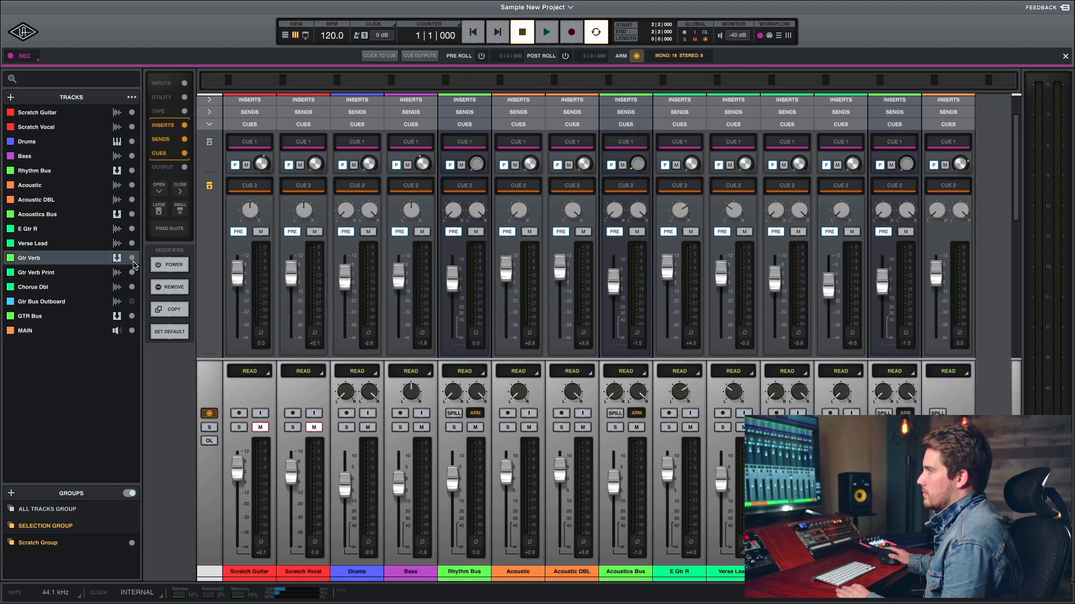
pyautogui.click(132, 302)
# Select the Scratch Guitar and Scratch Vocal tracks and try muting and unmuting them together in Cue 2
pyautogui.click(76, 115)
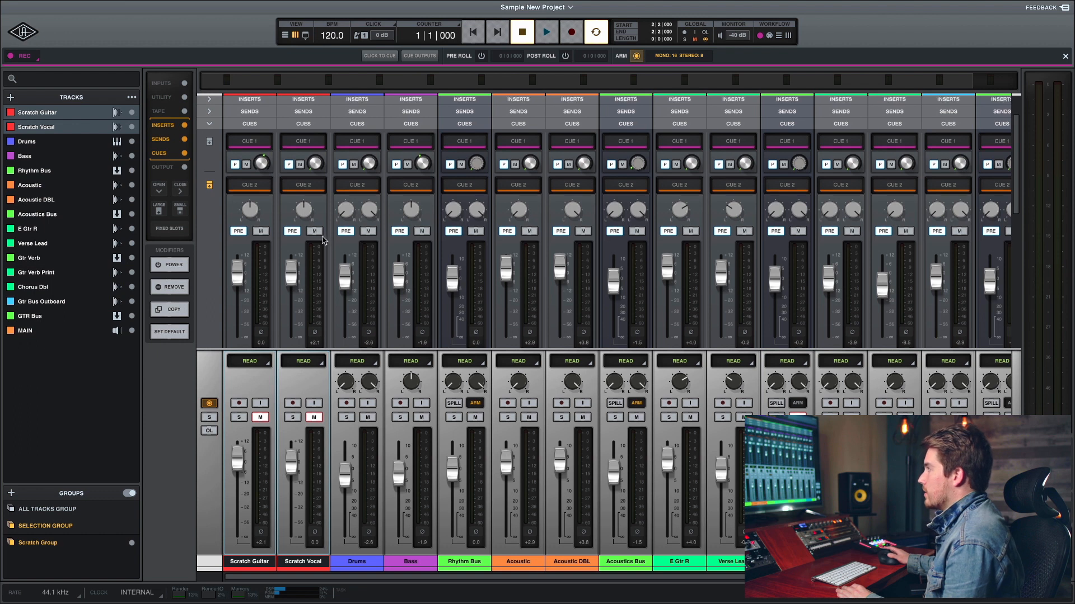
pyautogui.scroll(-3, 320, 278)
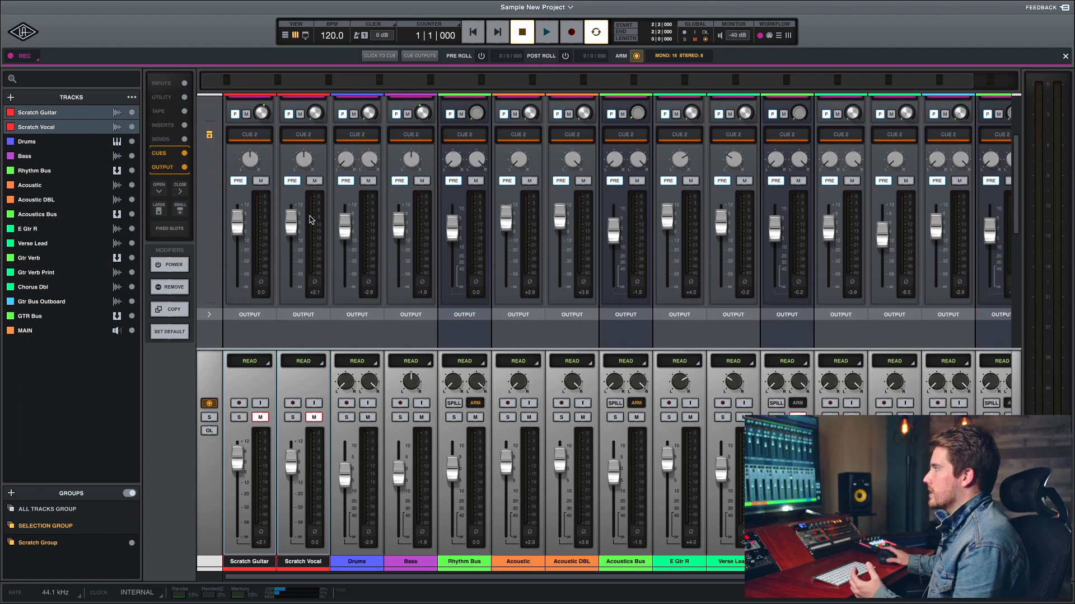
pyautogui.click(314, 180)
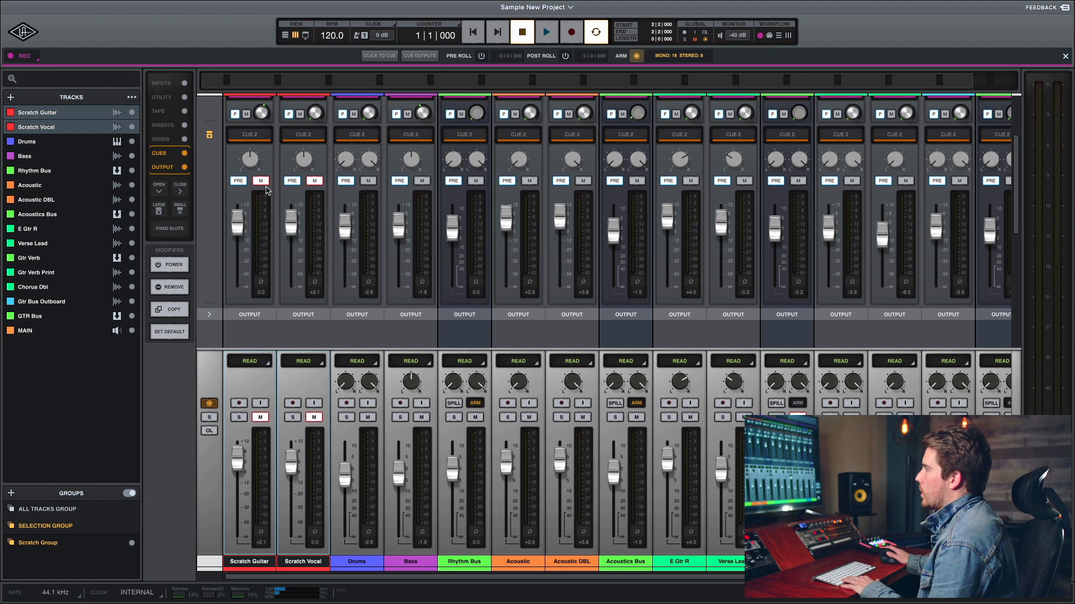
pyautogui.click(315, 181)
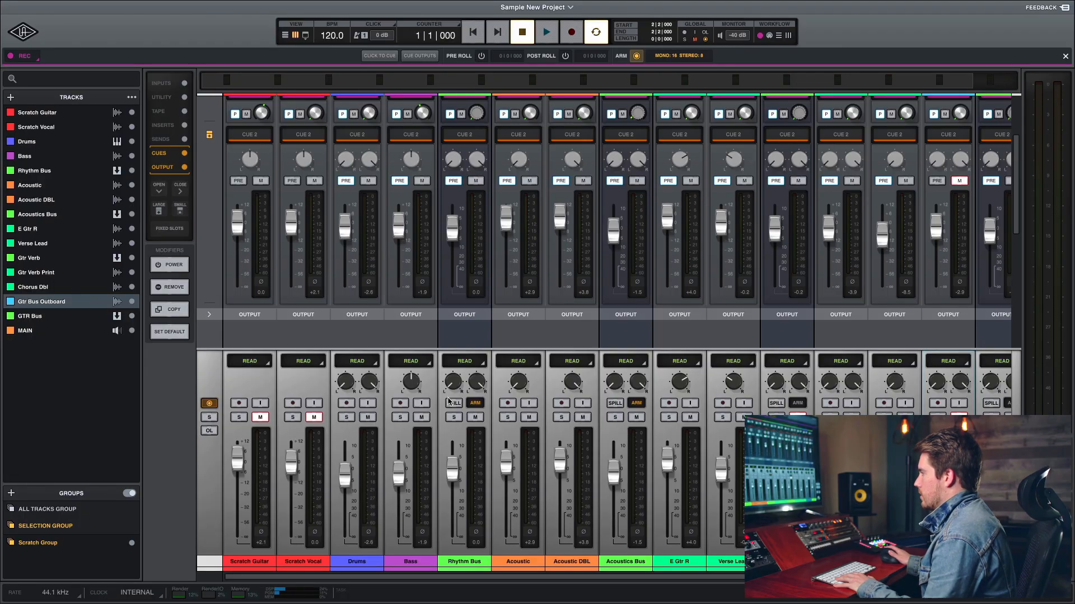
# Spill the Rhythm Bus, select Drums, Bass, Rhythm Bus and MAIN together, and lower their Cue 2 faders to minimum
pyautogui.click(452, 403)
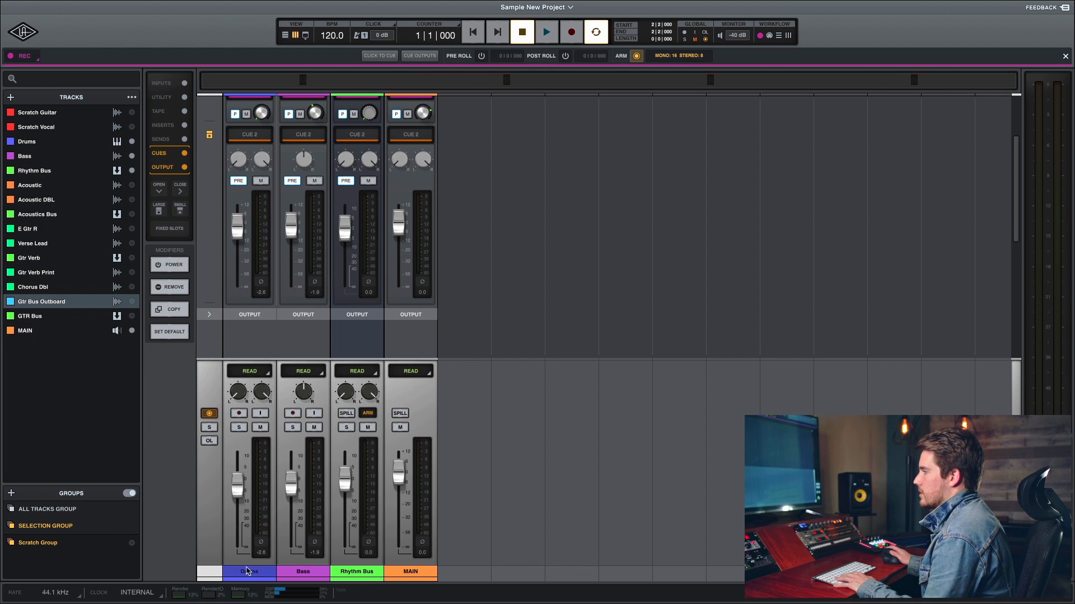
pyautogui.click(249, 571)
pyautogui.keyDown('shift'); pyautogui.click(326, 574); pyautogui.keyUp('shift')
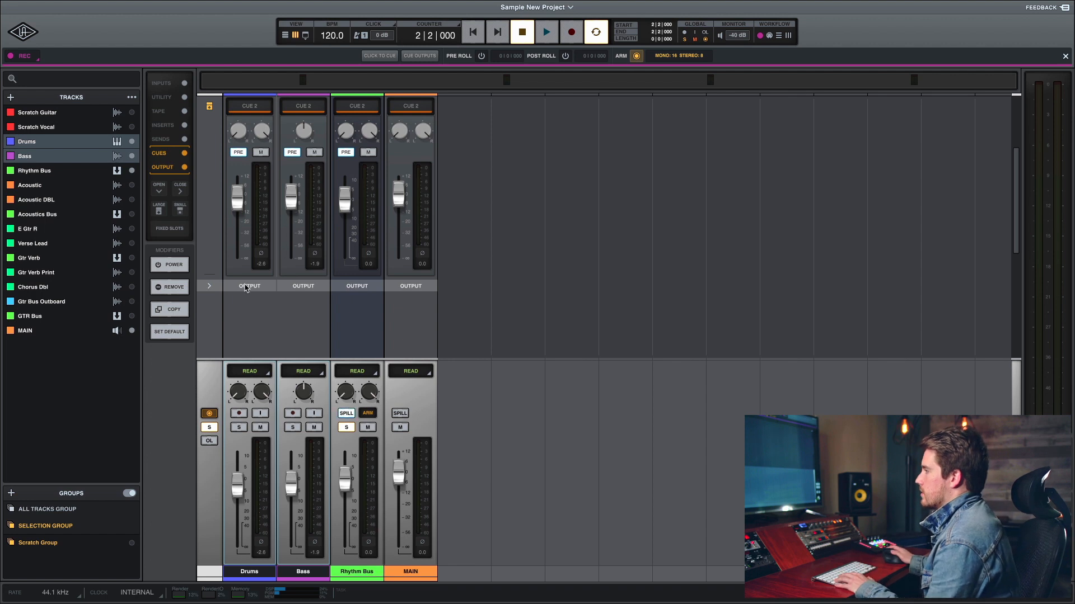
pyautogui.keyDown('shift'); pyautogui.click(396, 315); pyautogui.keyUp('shift')
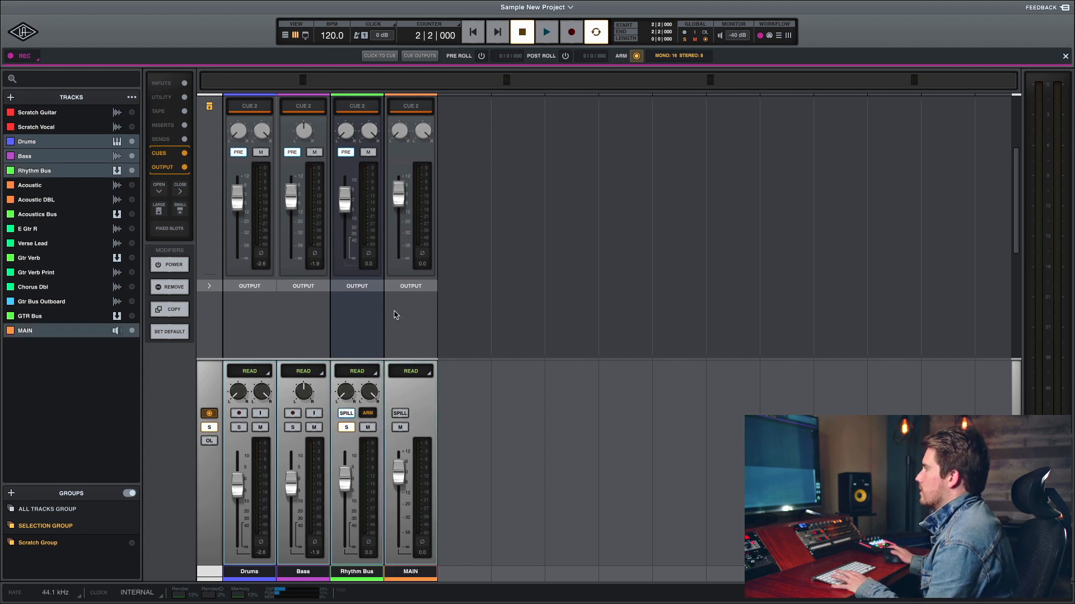
pyautogui.moveTo(398, 193); pyautogui.dragTo(402, 290)
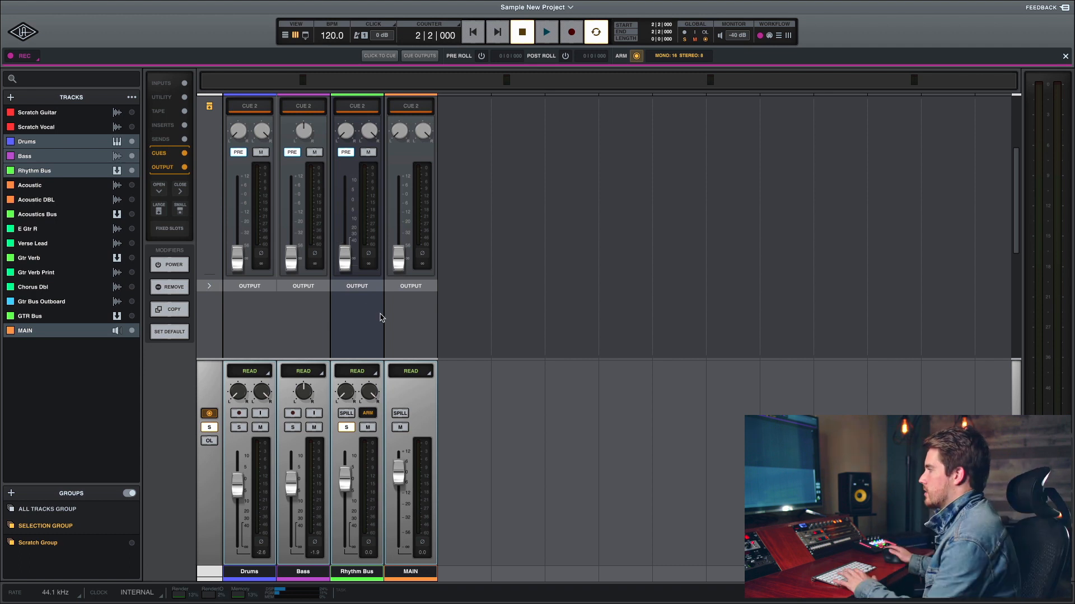
# Raise only the Rhythm Bus fader in Cue 2 to about +0.4 dB and play the session briefly to audition it
pyautogui.click(352, 570)
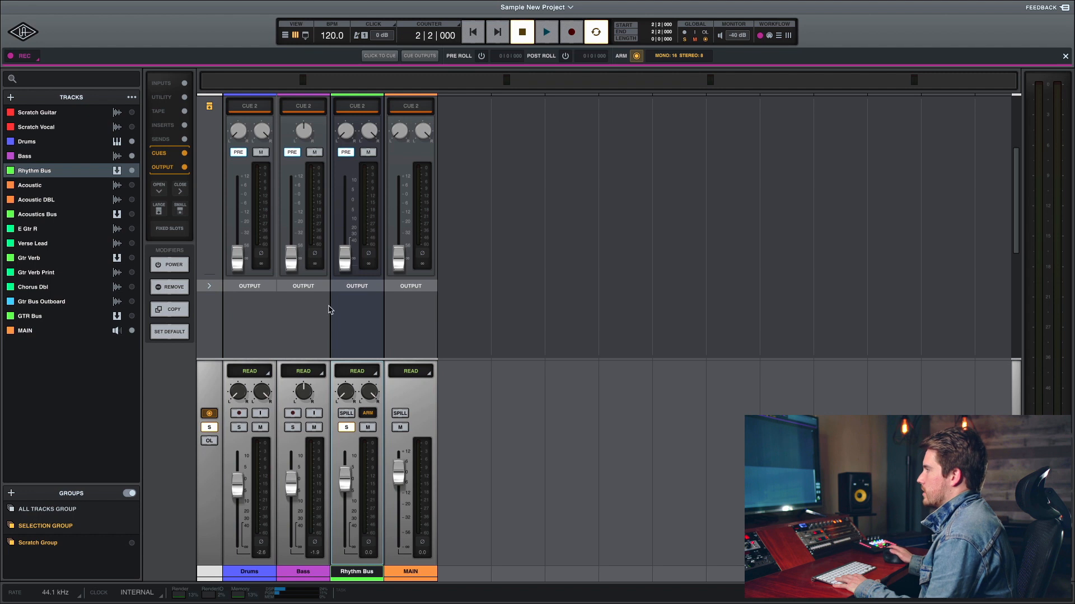
pyautogui.moveTo(341, 260); pyautogui.dragTo(339, 205)
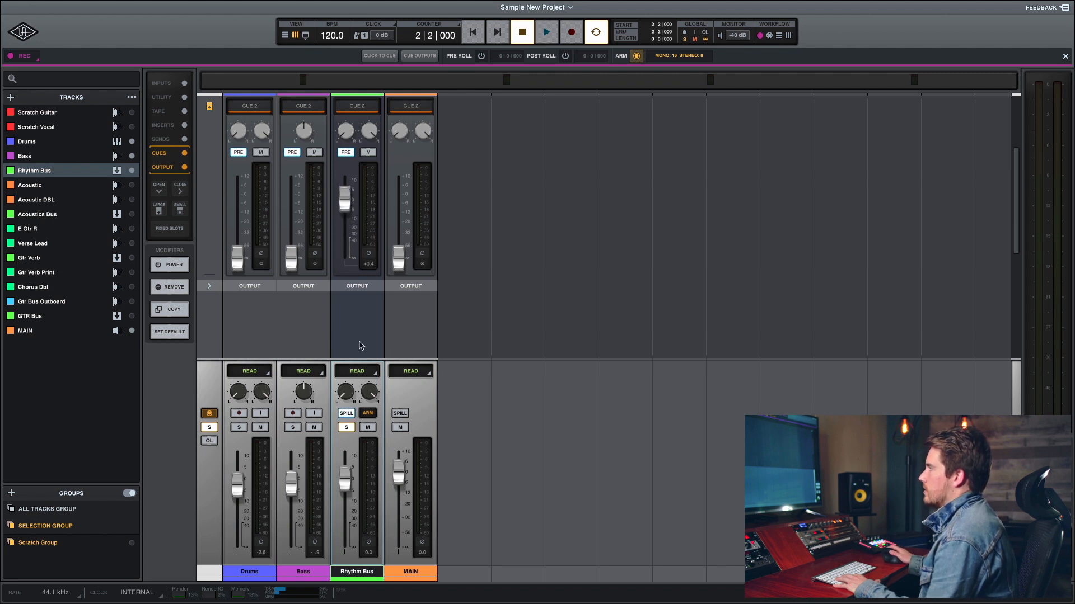
pyautogui.press('space')
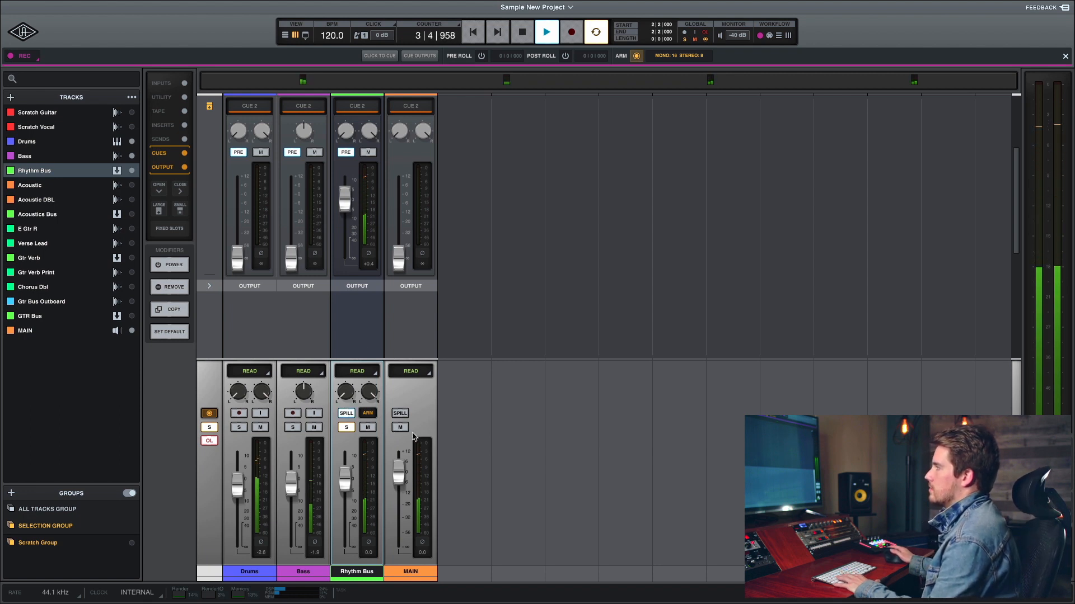
pyautogui.press('space')
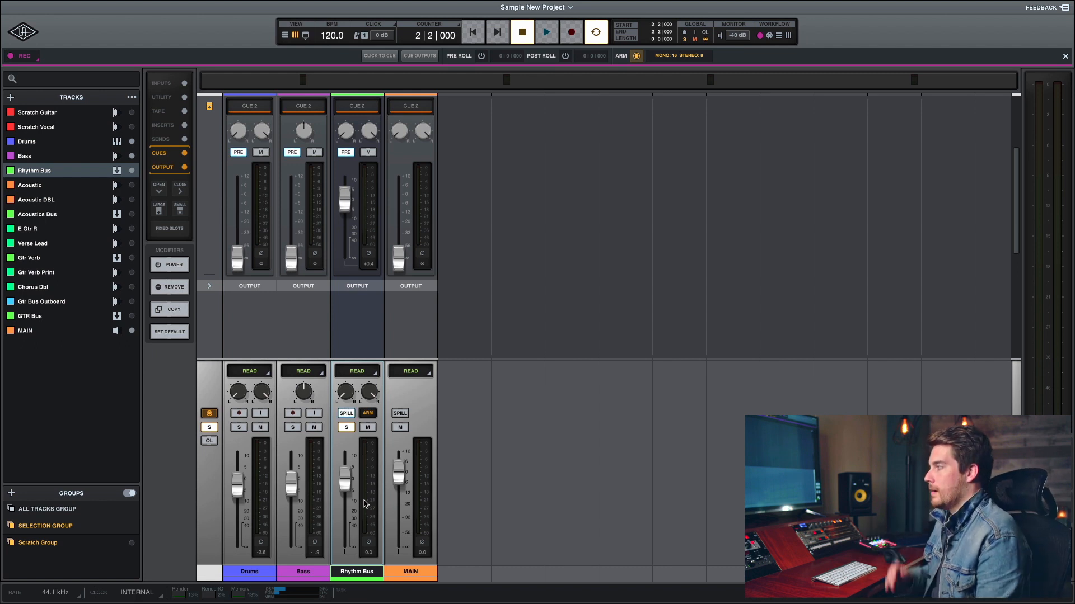
# Select the Drums and Bass tracks together and set their Cue 2 faders to about -15 dB
pyautogui.click(303, 572)
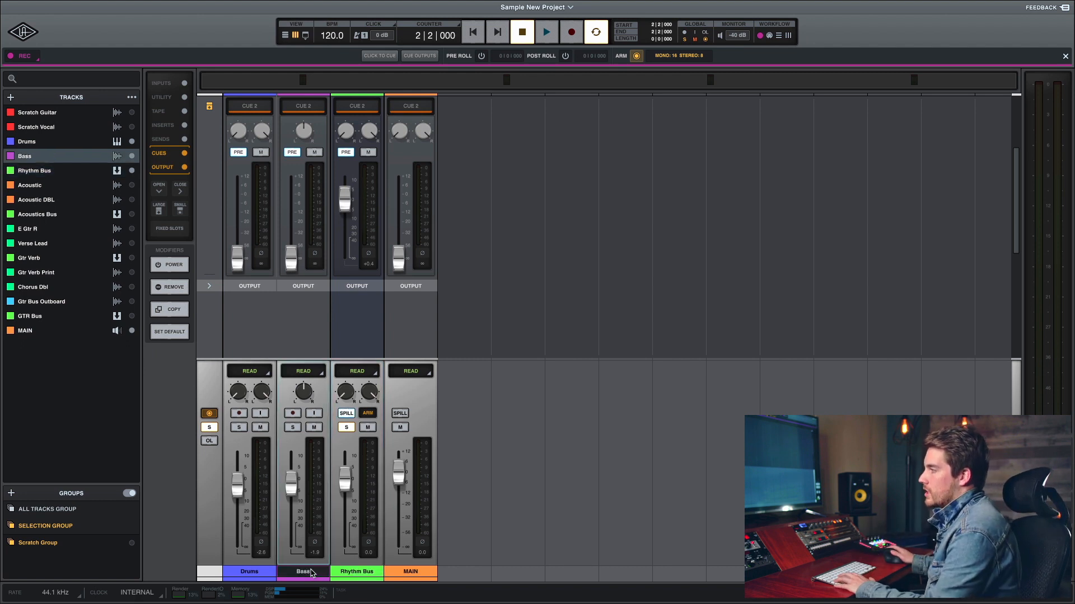
pyautogui.keyDown('shift'); pyautogui.click(261, 573); pyautogui.keyUp('shift')
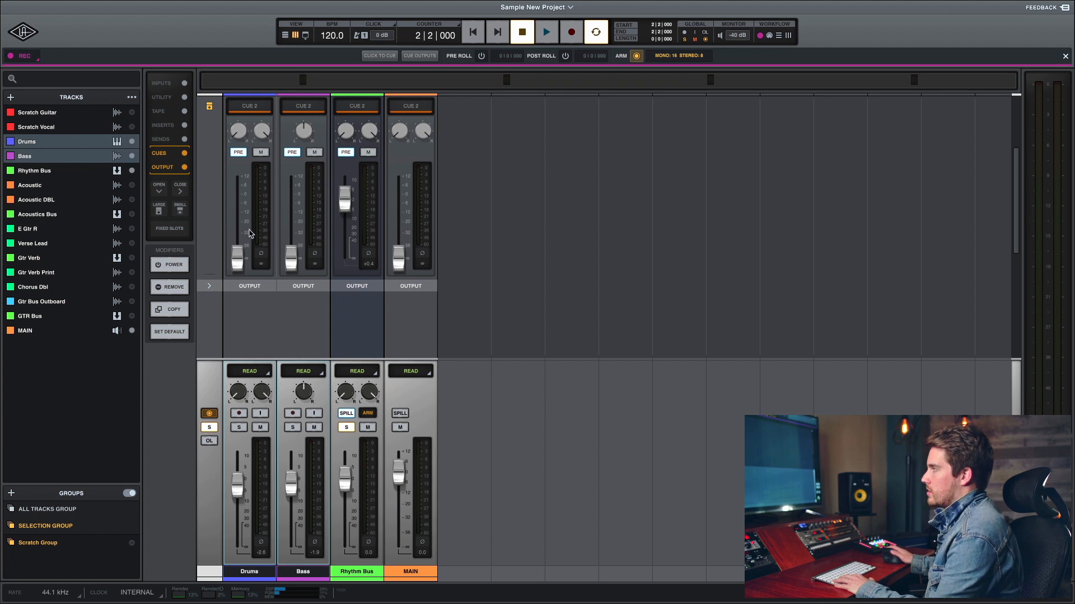
pyautogui.moveTo(288, 271); pyautogui.dragTo(289, 258)
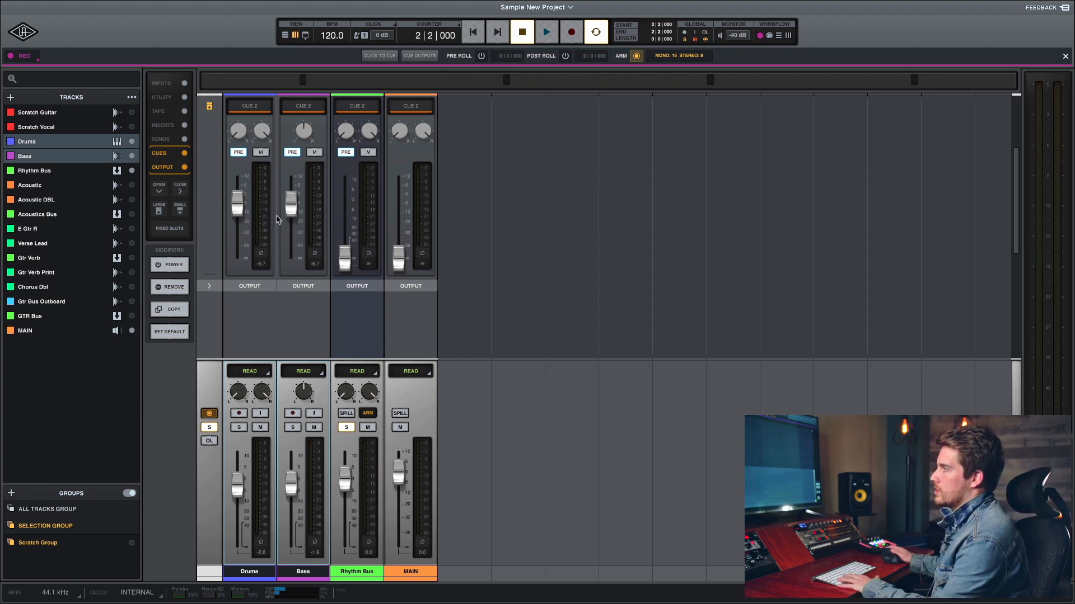
pyautogui.moveTo(291, 205); pyautogui.dragTo(296, 218)
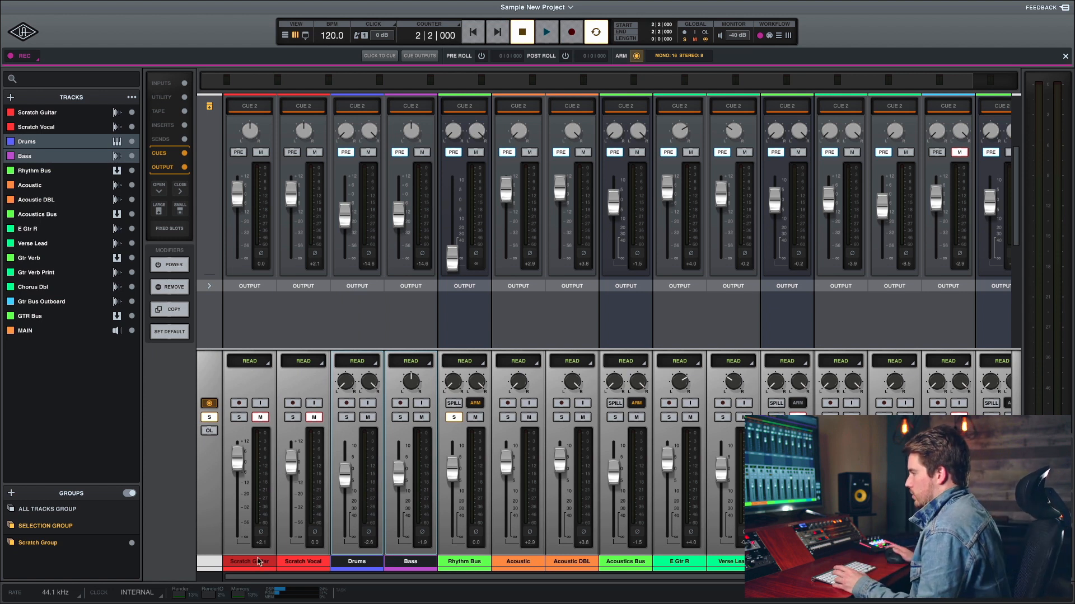
# Select all tracks from Scratch Guitar through MAIN and lower their Cue 2 faders together to minimum, then clear the group selection
pyautogui.click(259, 562)
pyautogui.moveTo(398, 578); pyautogui.dragTo(620, 585)
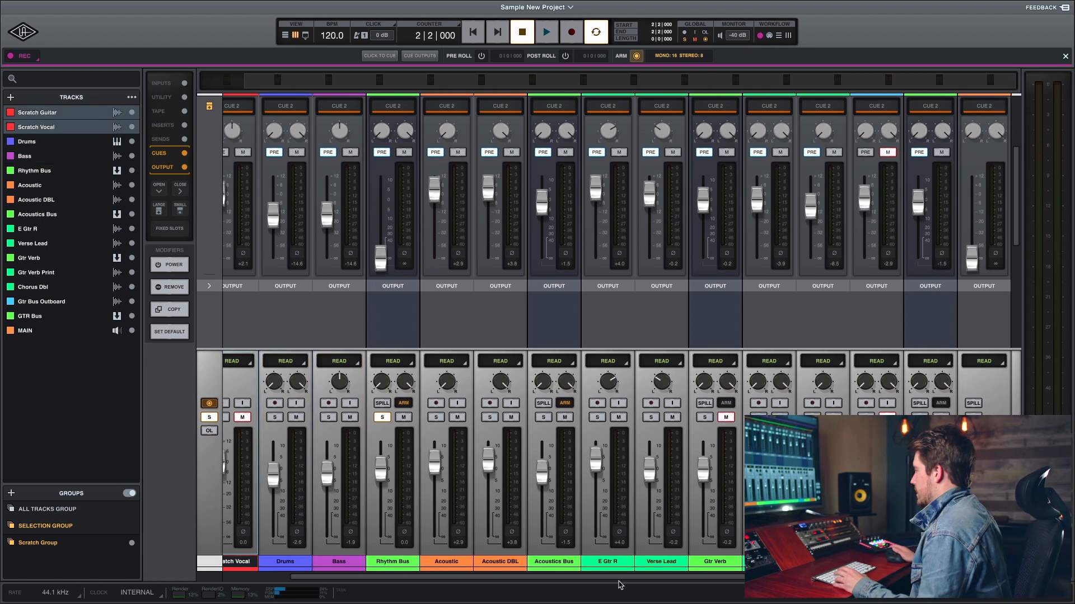
pyautogui.keyDown('shift'); pyautogui.click(984, 562); pyautogui.keyUp('shift')
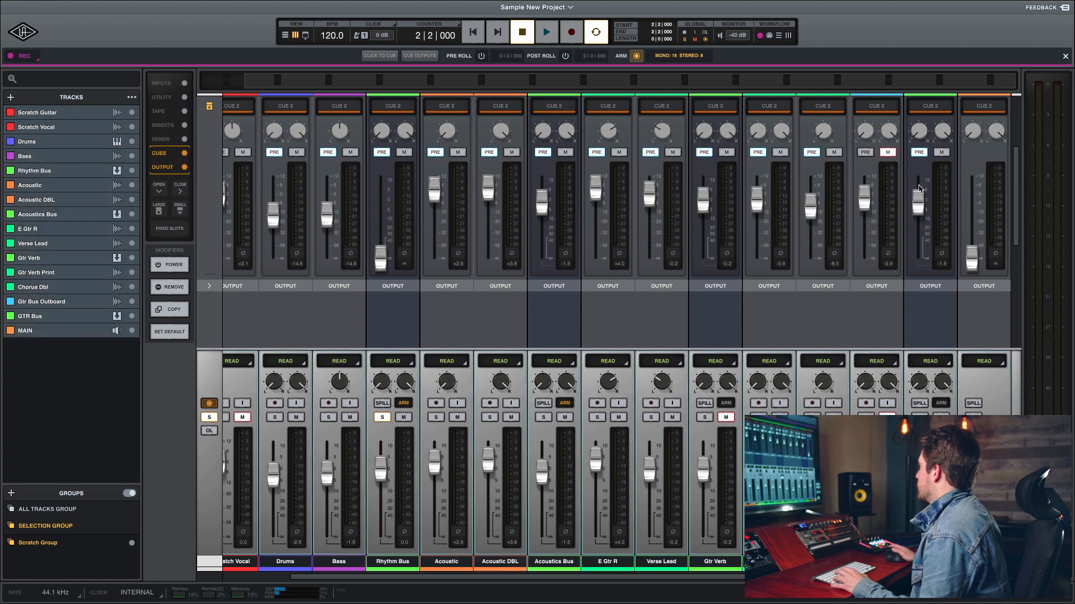
pyautogui.moveTo(911, 208); pyautogui.dragTo(912, 248)
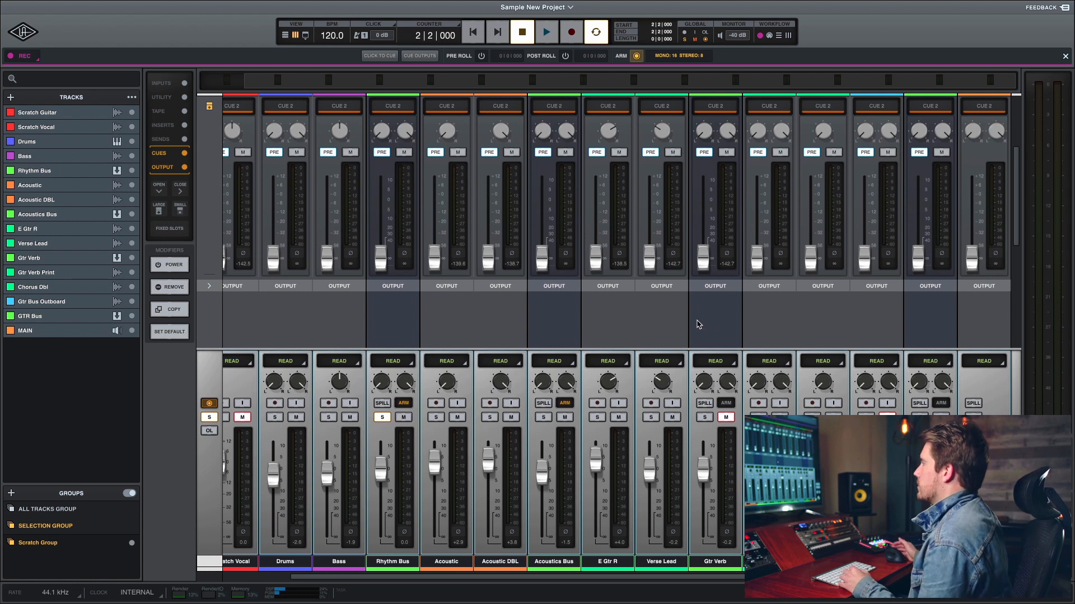
pyautogui.click(607, 562)
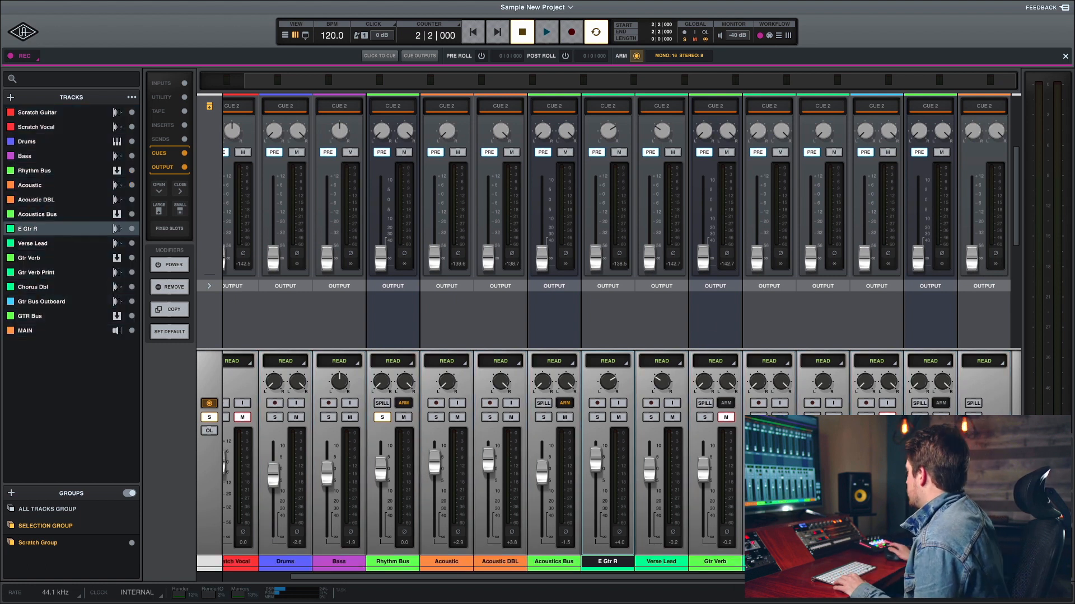
# Spill MAIN, select the GTR Bus, Acoustics Bus and Rhythm Bus together, and raise their Cue 2 faders to about -0.4 dB
pyautogui.click(983, 562)
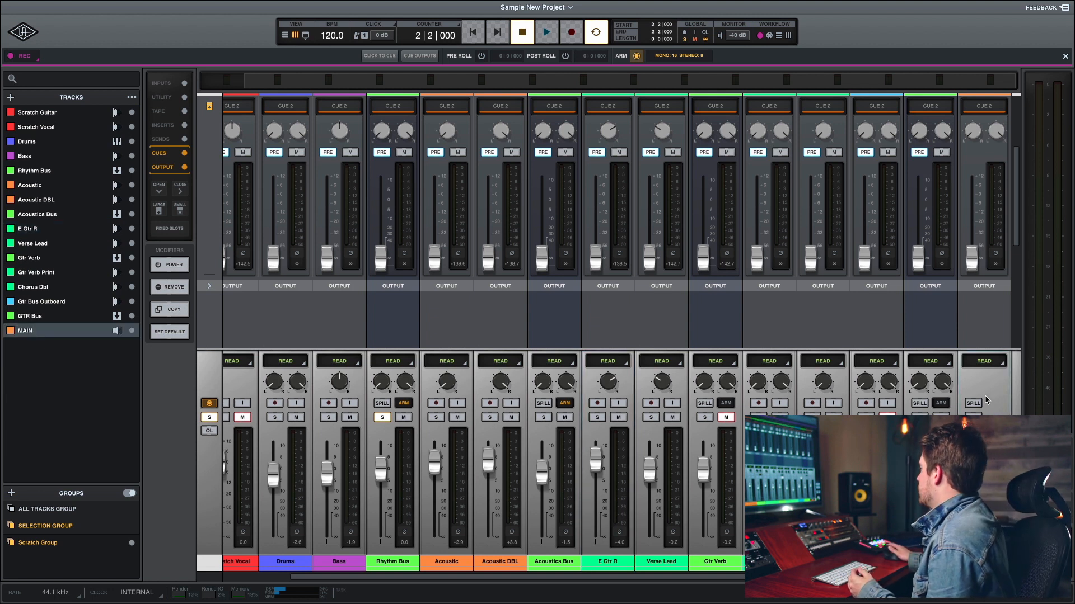
pyautogui.click(972, 402)
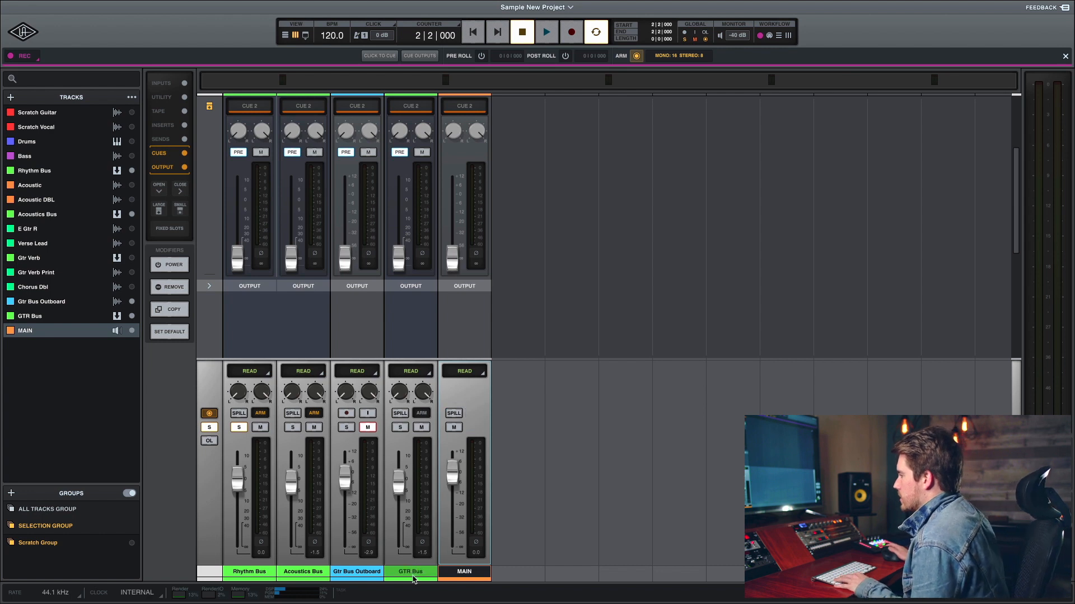
pyautogui.click(412, 573)
pyautogui.keyDown('super'); pyautogui.click(305, 574); pyautogui.keyUp('super')
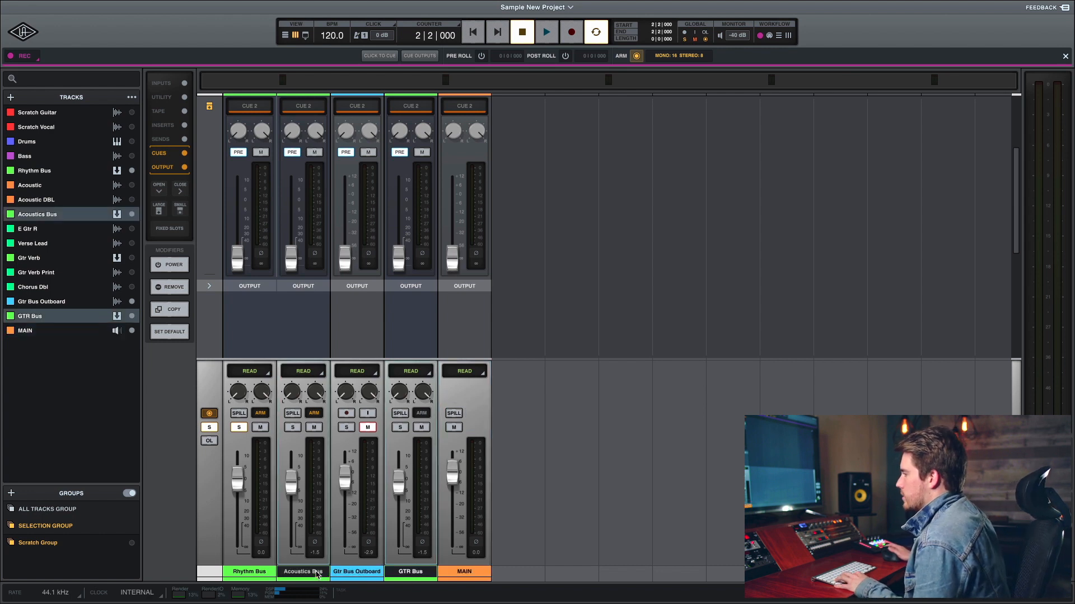
pyautogui.keyDown('super'); pyautogui.click(272, 574); pyautogui.keyUp('super')
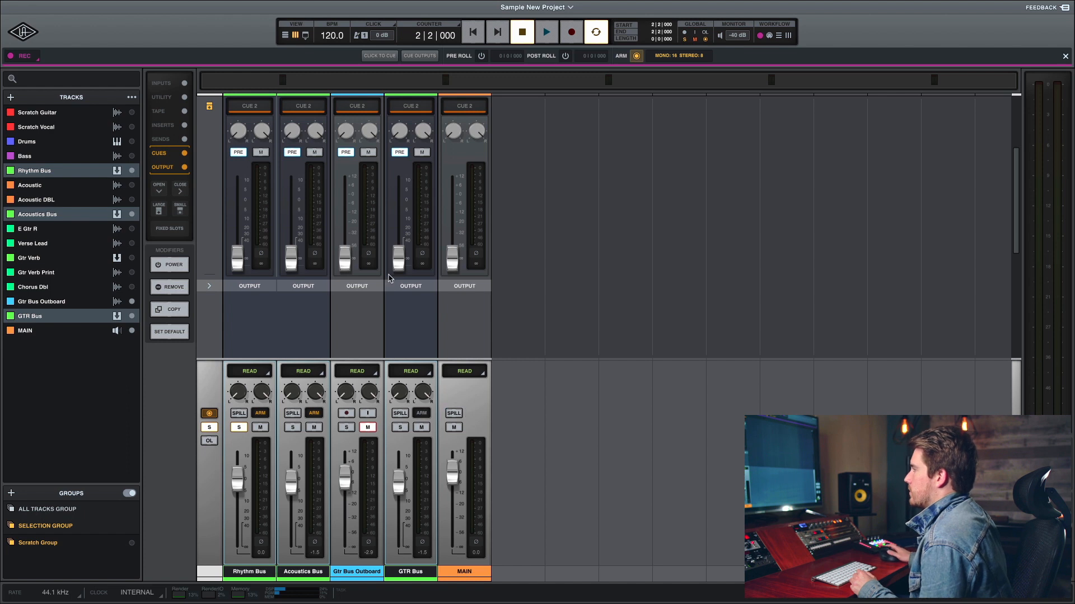
pyautogui.moveTo(396, 265); pyautogui.dragTo(399, 206)
pyautogui.scroll(1, 394, 316)
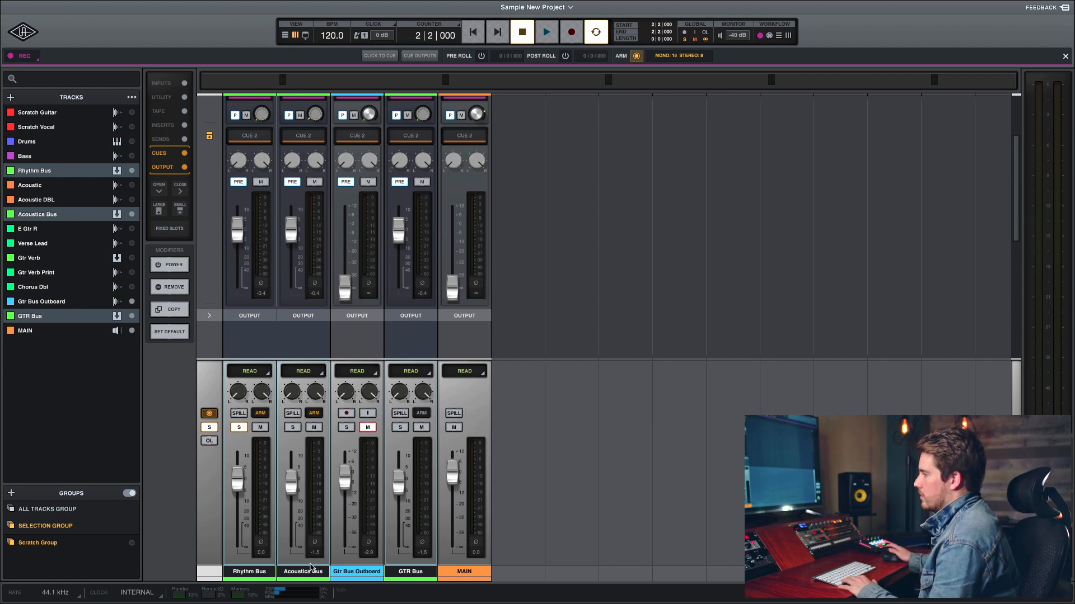
# Set the Acoustics Bus Cue 2 fader to about -0.1 dB, spill it, and raise Acoustic DBL to about -15.6 dB and Acoustic to about -13.9 dB
pyautogui.click(312, 569)
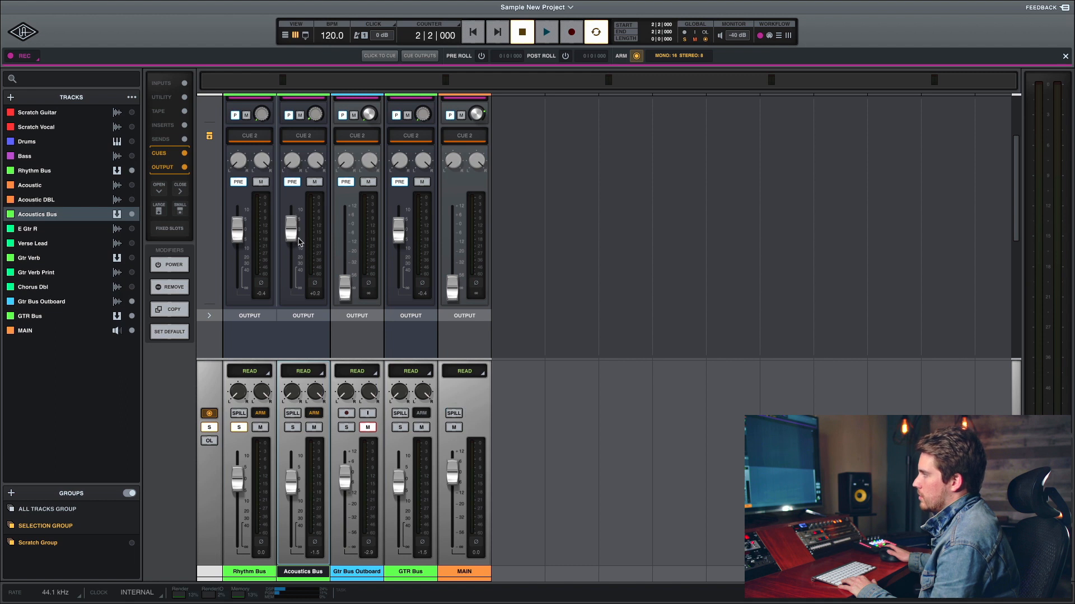
pyautogui.click(292, 413)
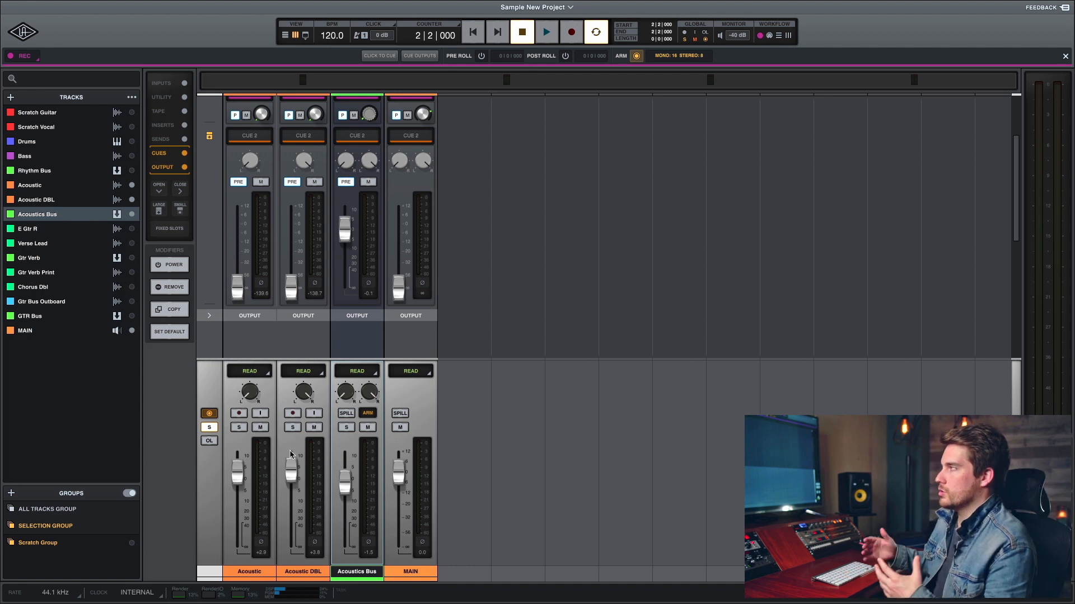
pyautogui.moveTo(291, 285); pyautogui.dragTo(290, 245)
pyautogui.moveTo(243, 299); pyautogui.dragTo(240, 250)
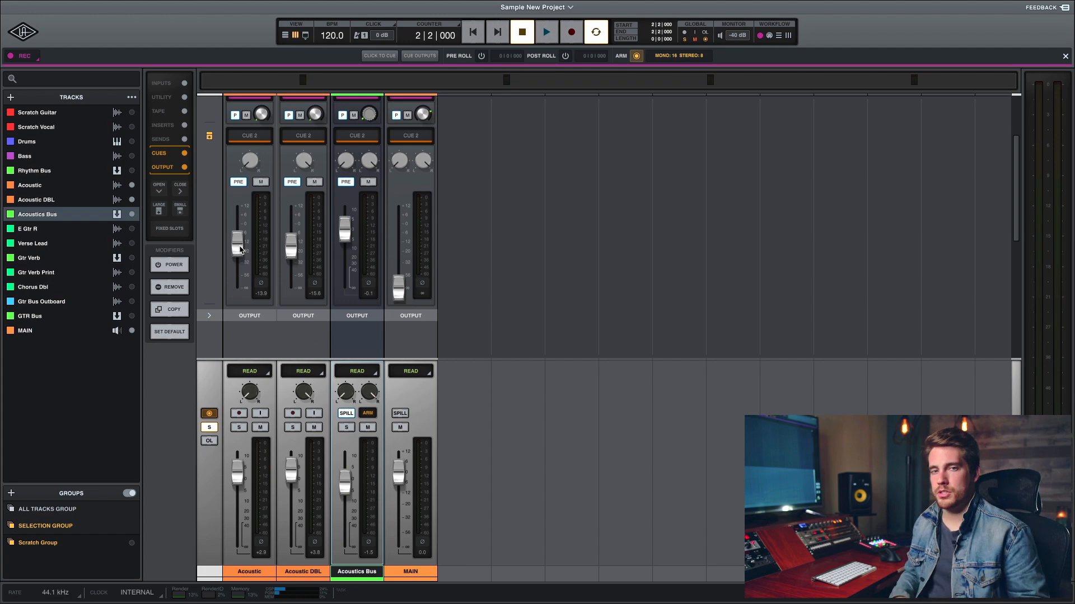